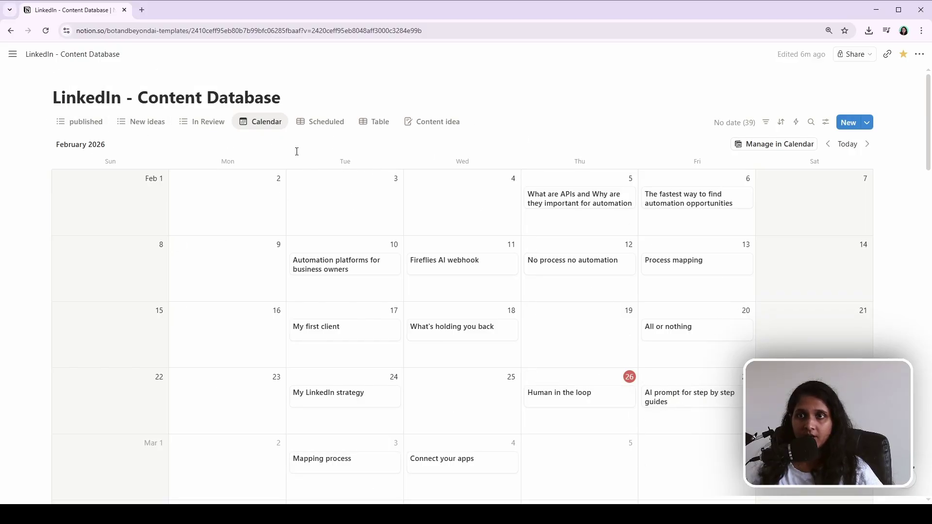
pyautogui.click(267, 128)
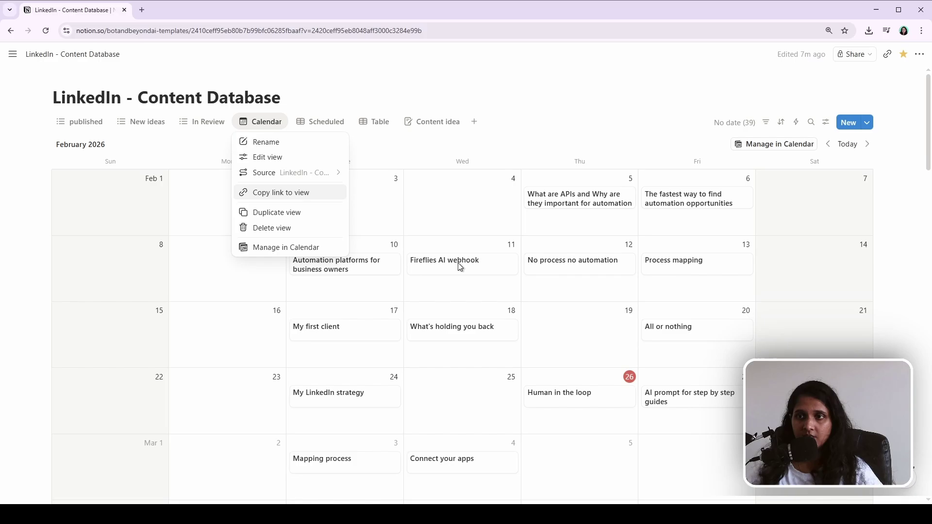
pyautogui.click(618, 104)
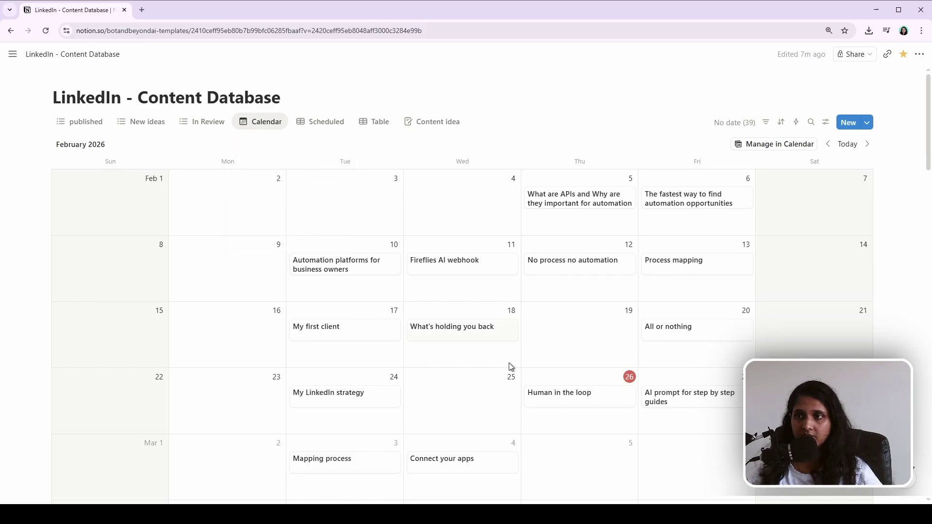
# Add a page titled "linkedin content system" to the New ideas view of the content database
pyautogui.click(147, 127)
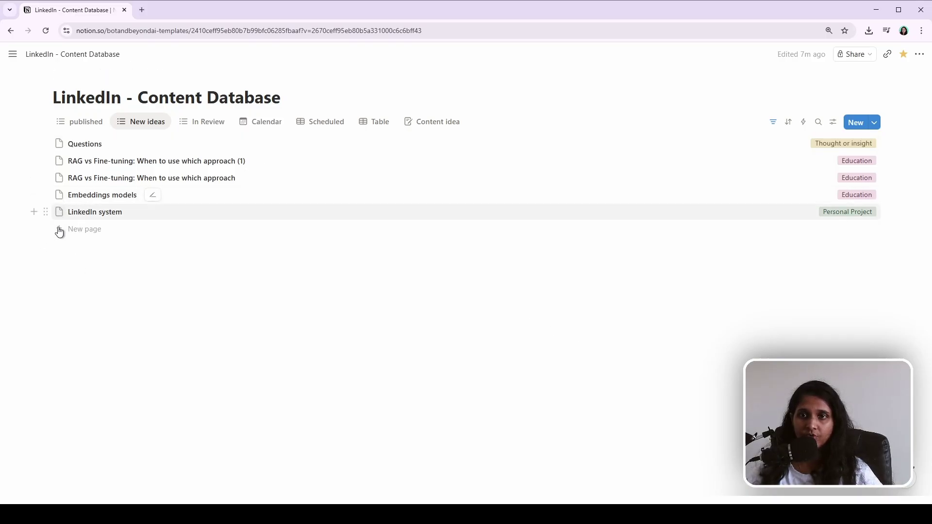
pyautogui.click(84, 230)
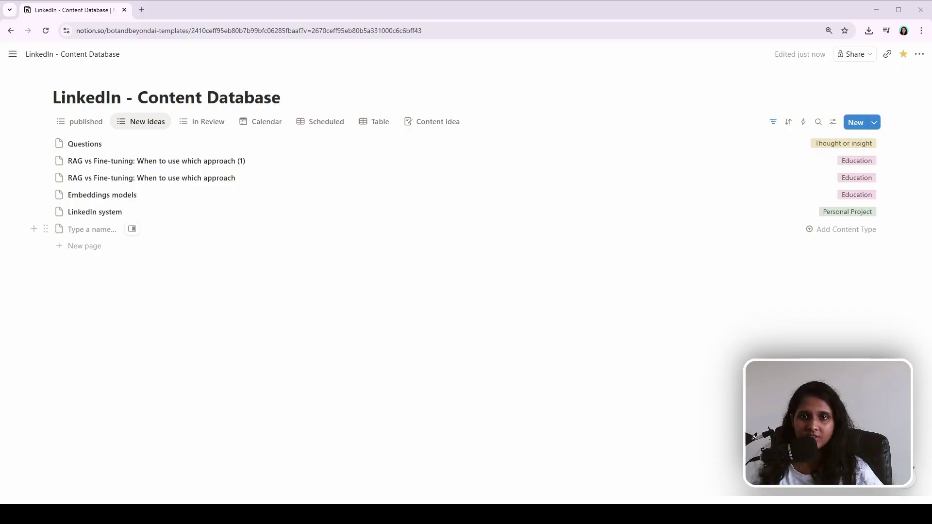
pyautogui.click(99, 229)
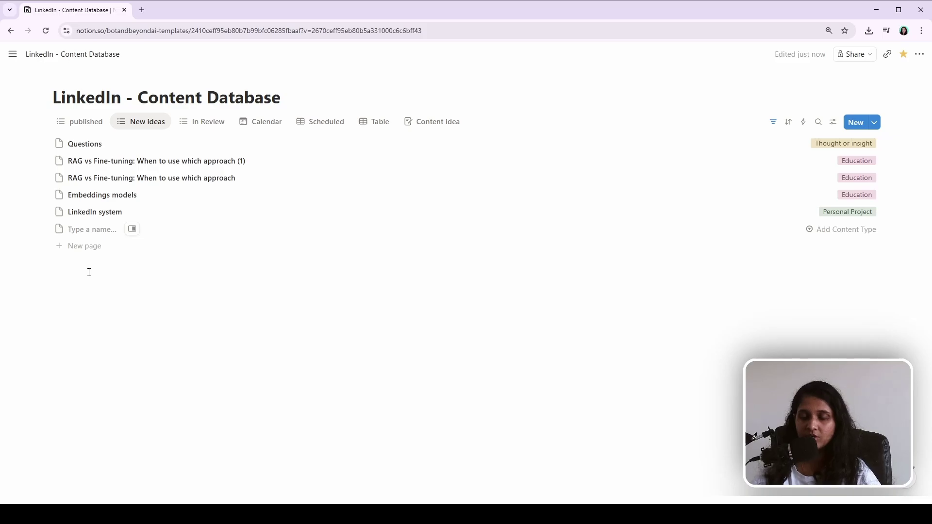
pyautogui.write('li')
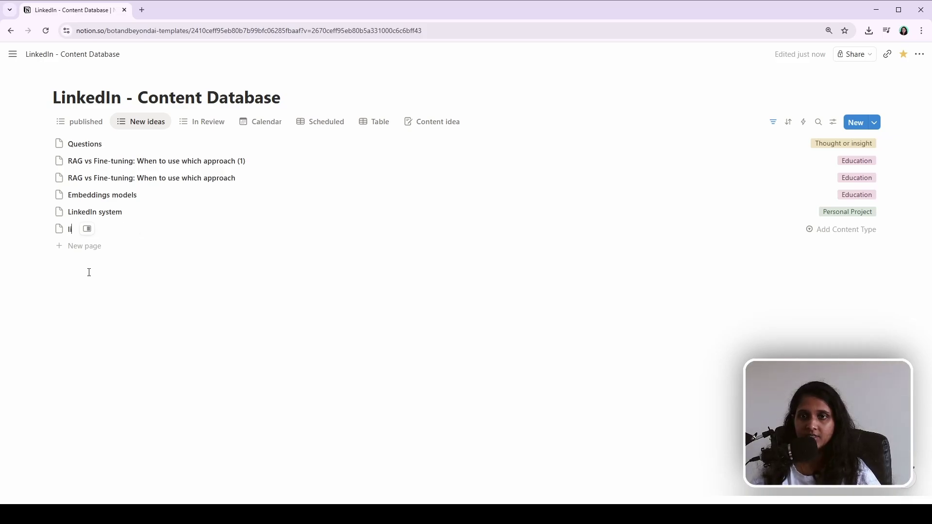
pyautogui.write('nkedin')
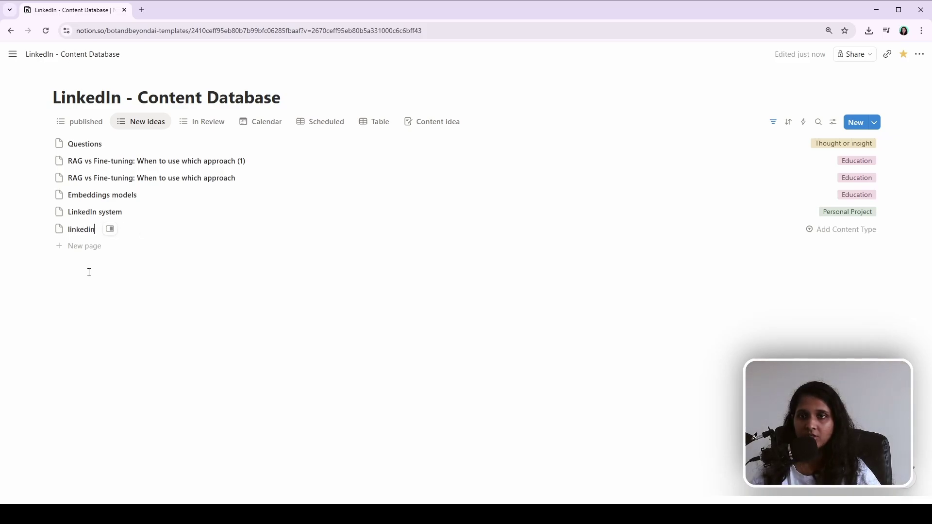
pyautogui.write(' content system')
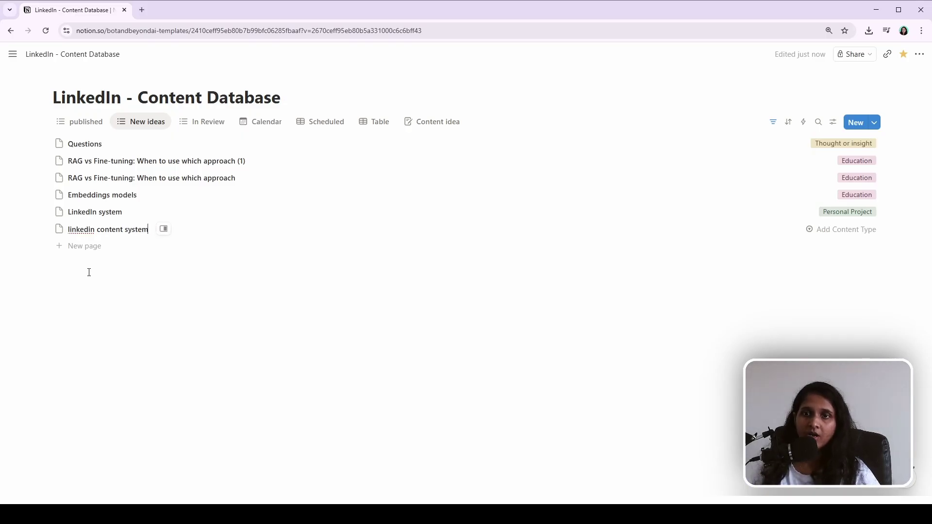
pyautogui.press('Return')
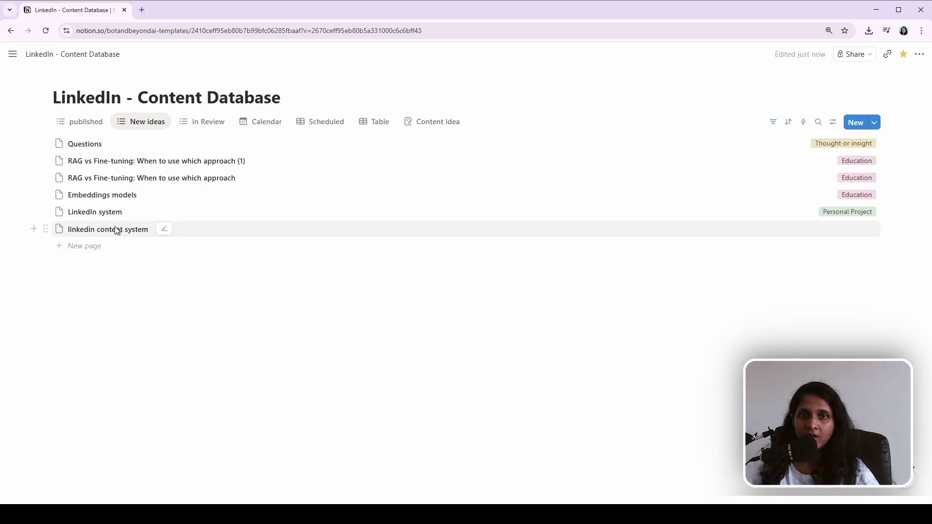
# Set the Content Type of the "linkedin content system" page to Personal Project and close the page
pyautogui.click(133, 229)
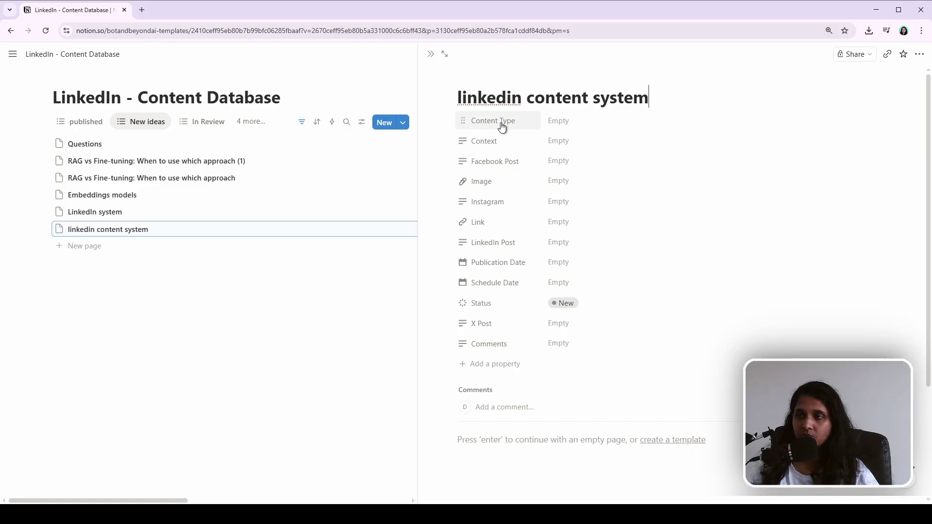
pyautogui.click(582, 128)
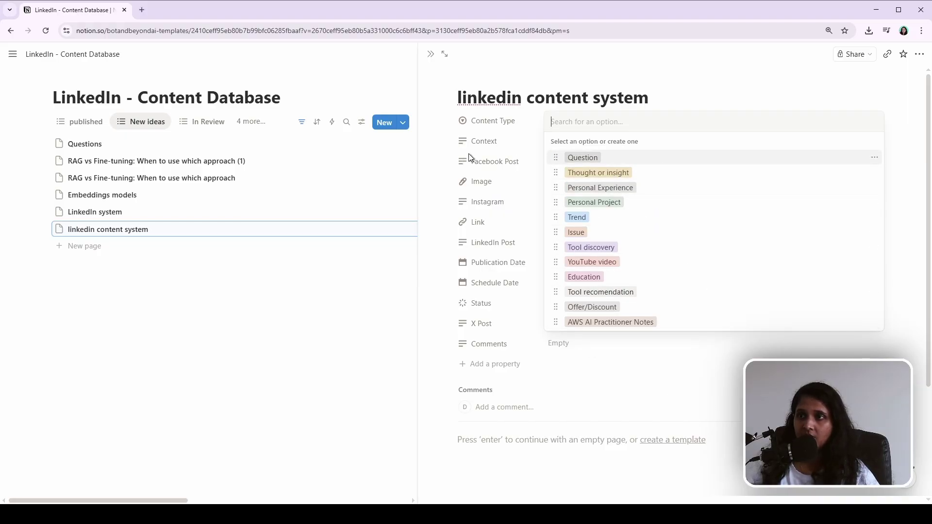
pyautogui.click(611, 203)
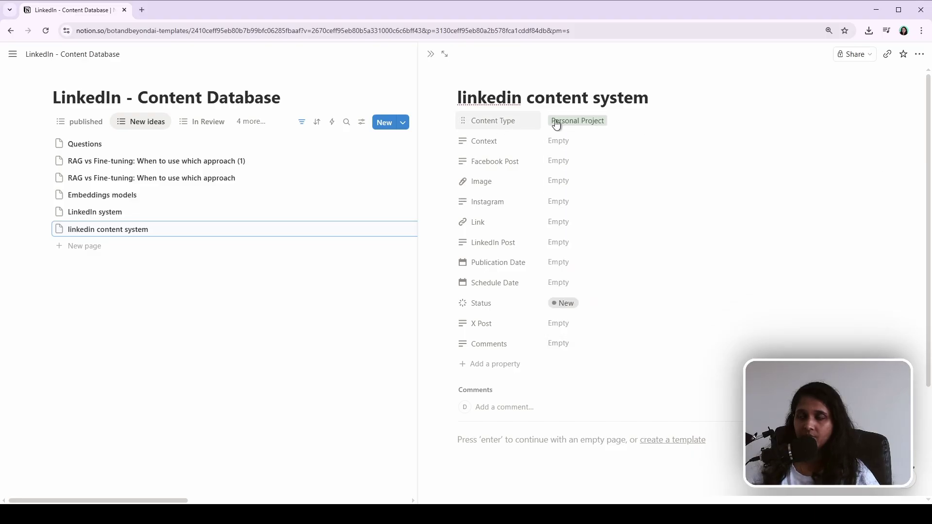
pyautogui.click(577, 145)
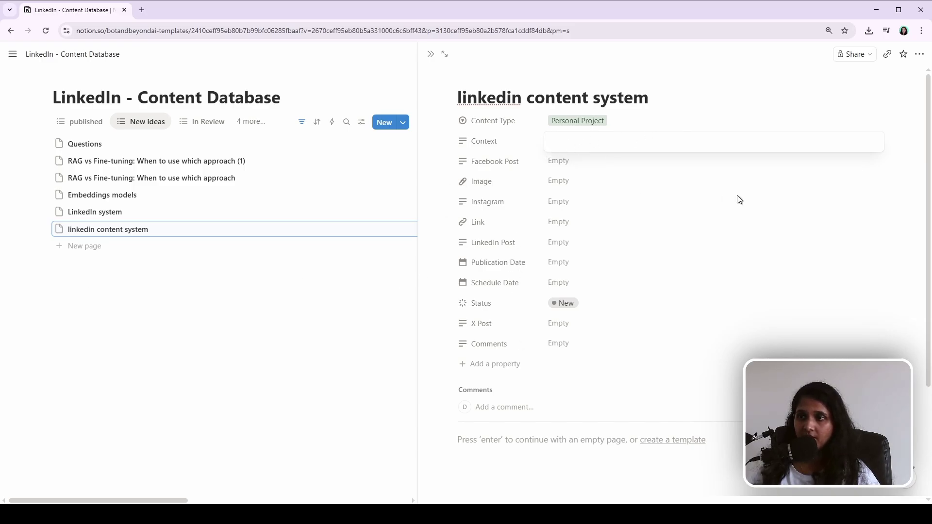
pyautogui.press('Escape')
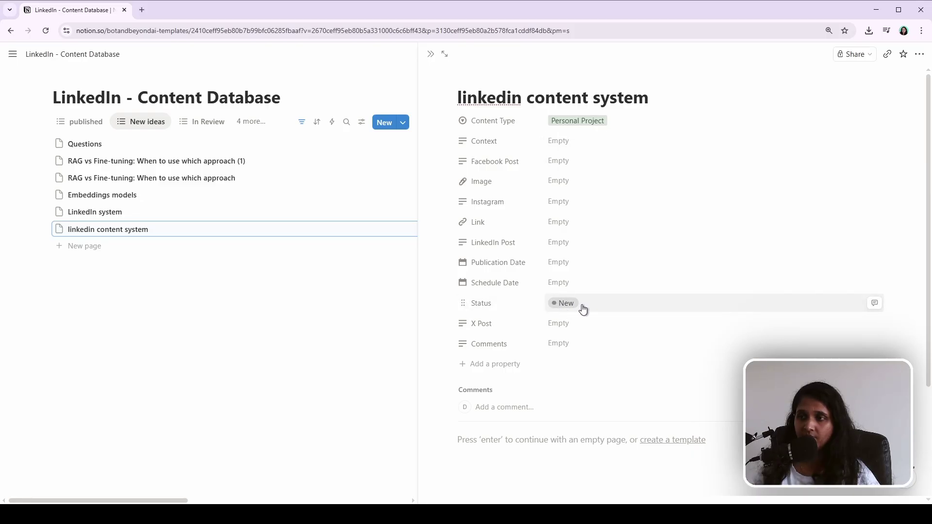
pyautogui.click(252, 303)
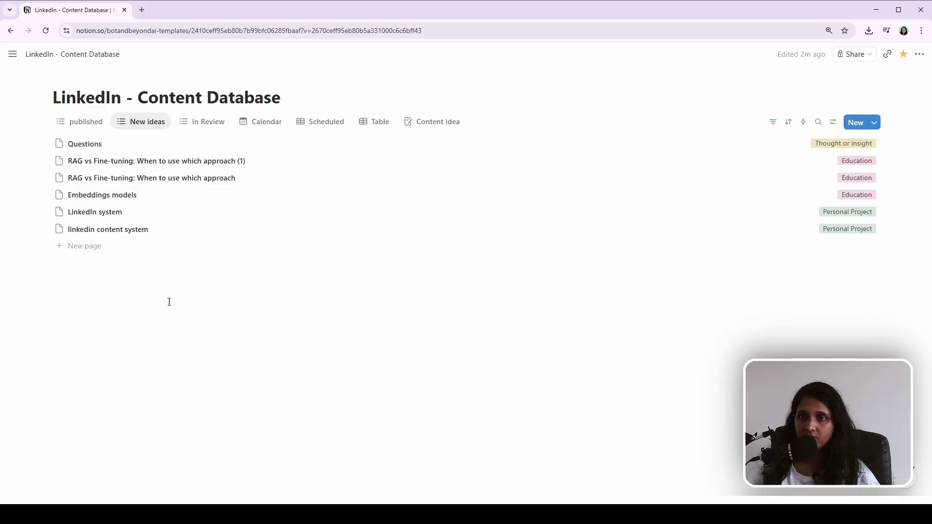
# Reopen the "linkedin content system" page and examine its Context and LinkedIn Post fields and the available Status options
pyautogui.click(284, 235)
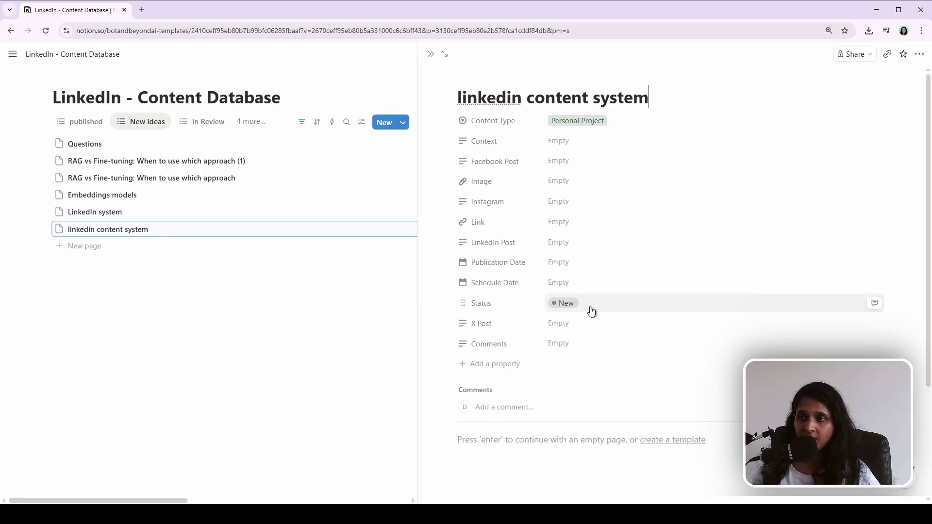
pyautogui.click(618, 145)
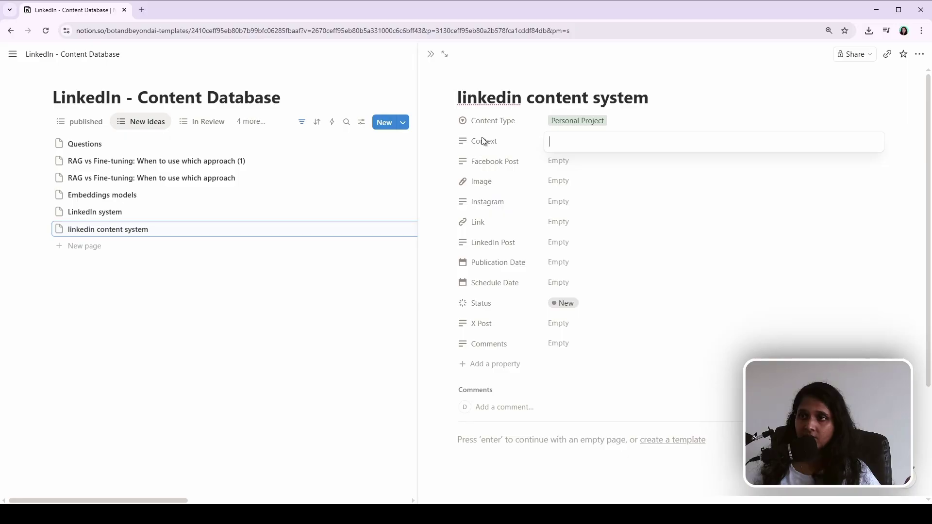
pyautogui.press('Escape')
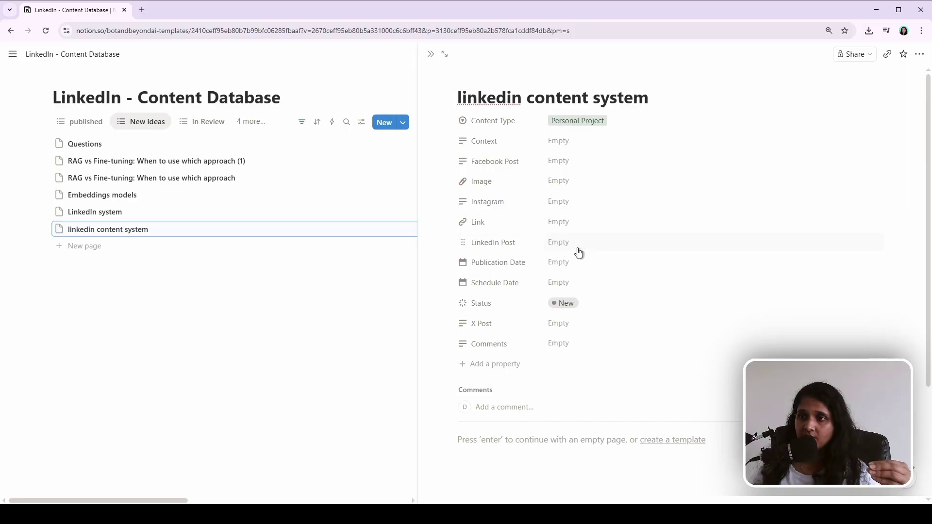
pyautogui.click(590, 249)
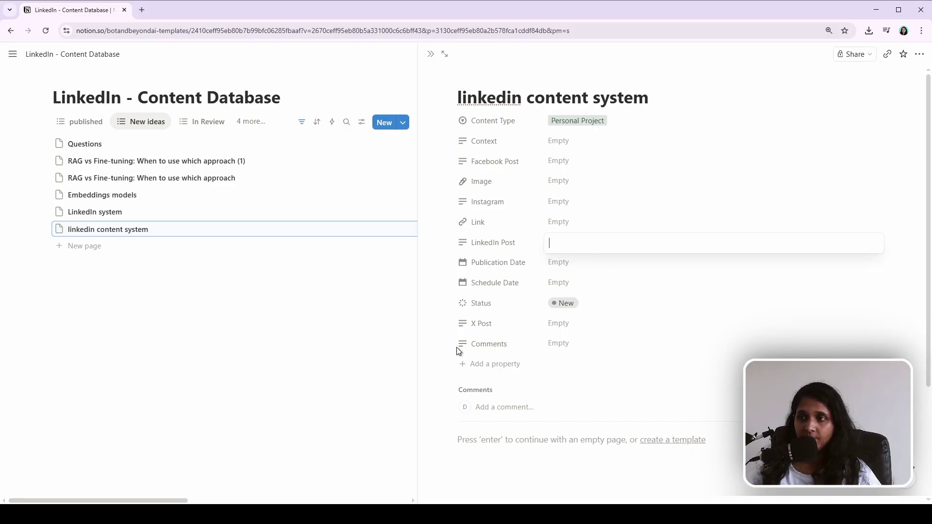
pyautogui.click(566, 305)
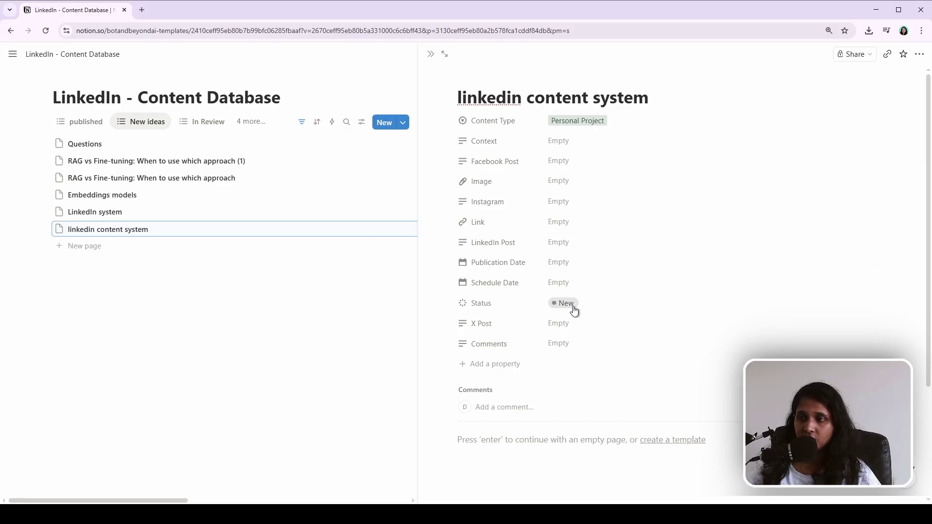
pyautogui.click(561, 310)
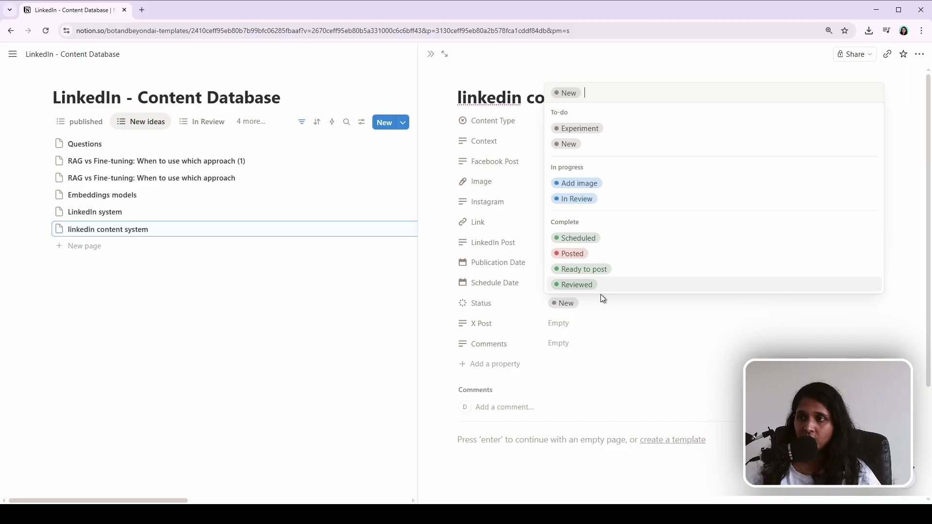
pyautogui.click(206, 319)
pyautogui.click(248, 267)
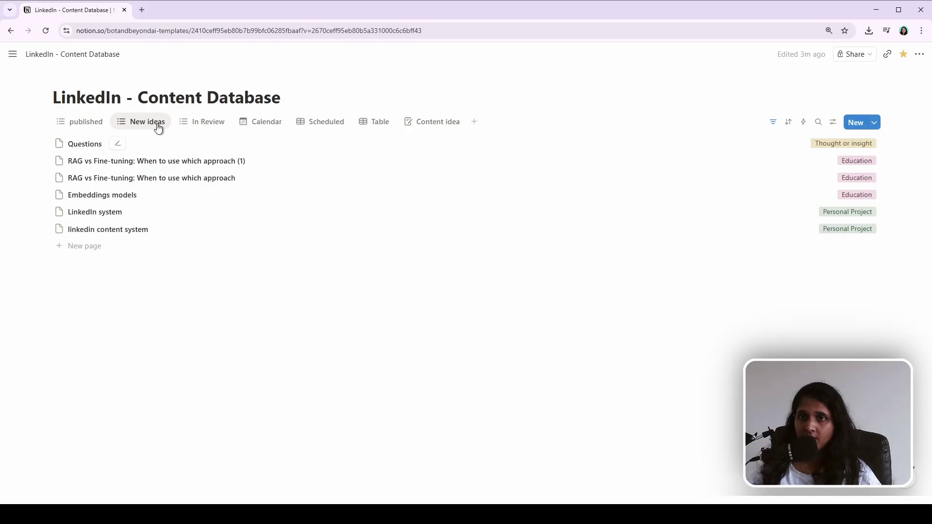
# Open the "My LinkedIn content automation" page from the In Review view and read through its properties and LinkedIn Post text
pyautogui.click(210, 124)
pyautogui.scroll(-3, 258, 296)
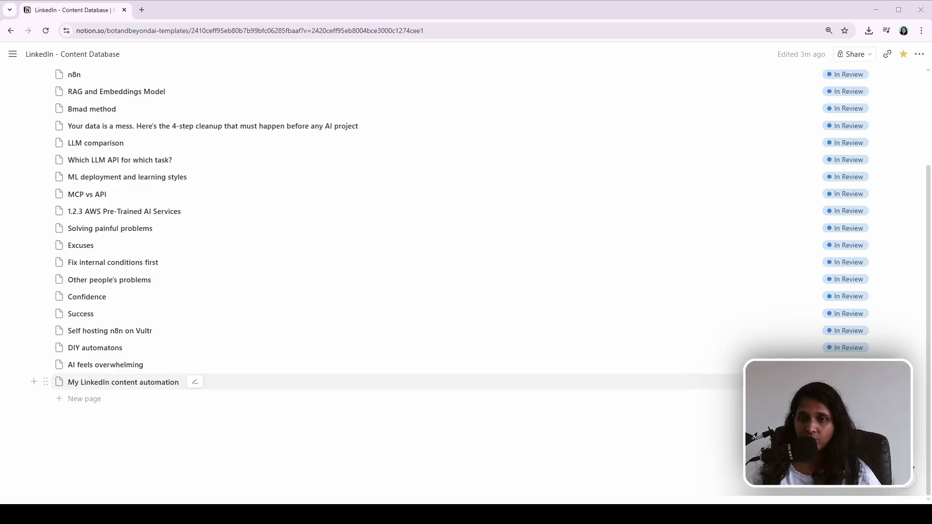
pyautogui.click(266, 384)
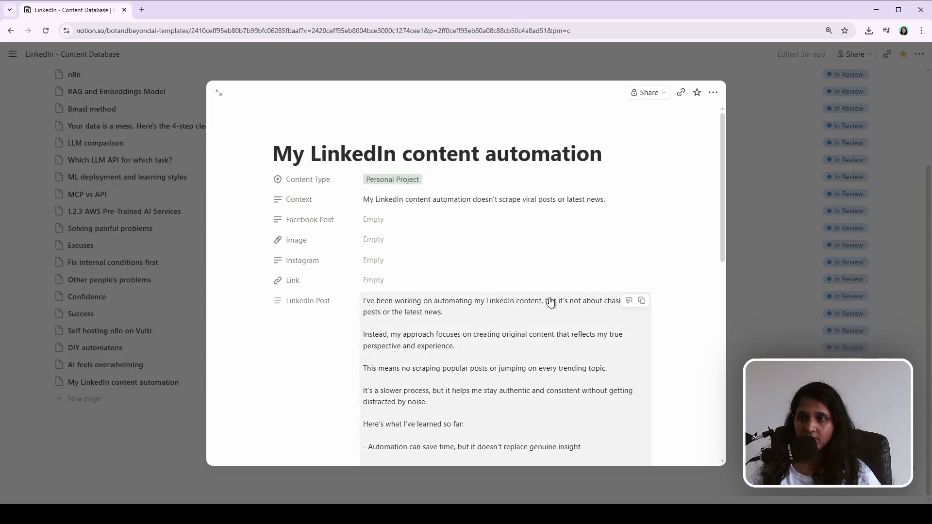
pyautogui.scroll(-10, 439, 335)
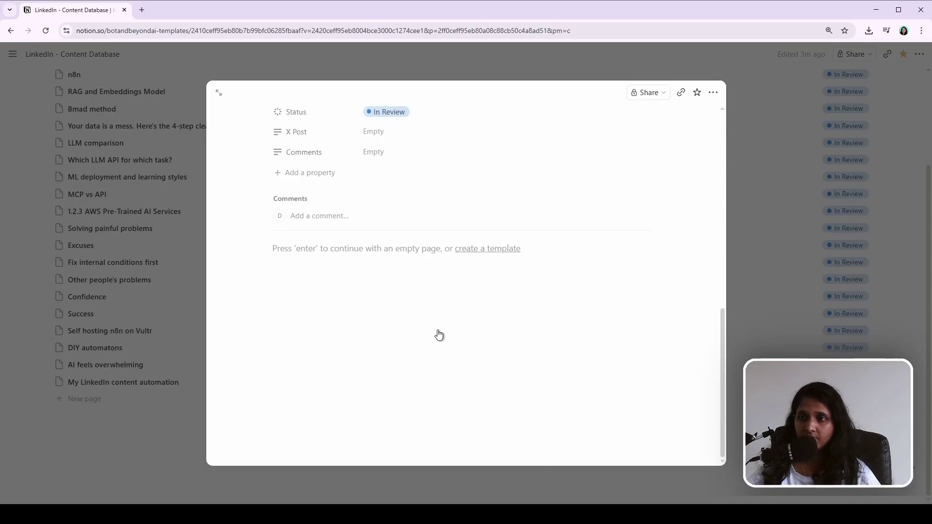
pyautogui.scroll(6, 453, 333)
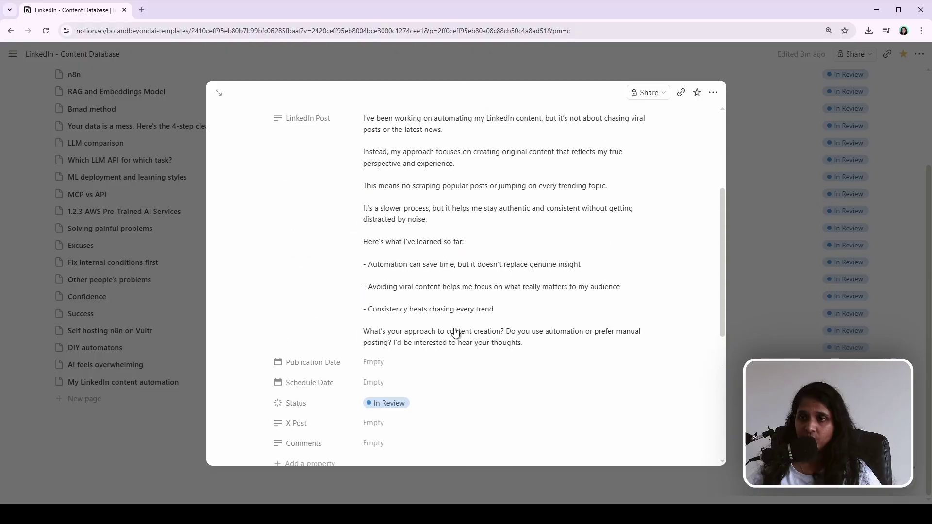
pyautogui.scroll(4, 454, 334)
pyautogui.scroll(-3, 453, 311)
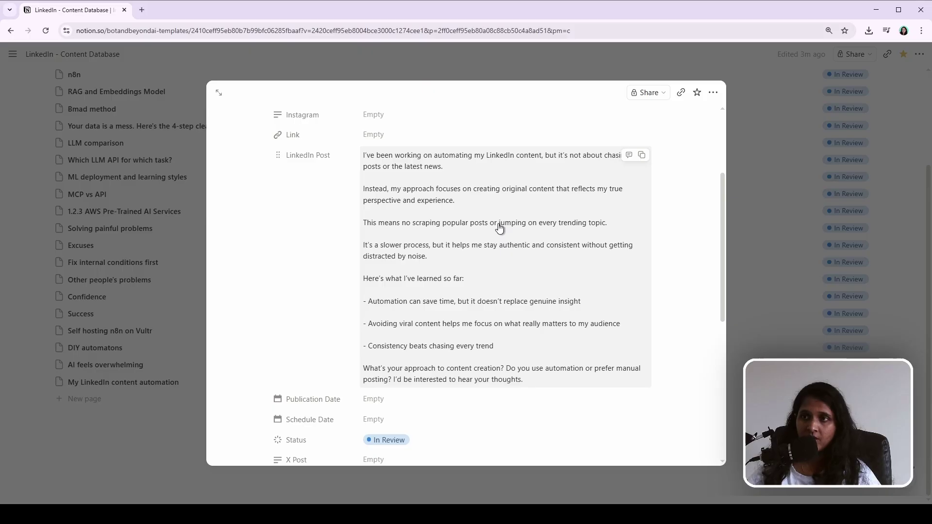
pyautogui.scroll(3, 505, 272)
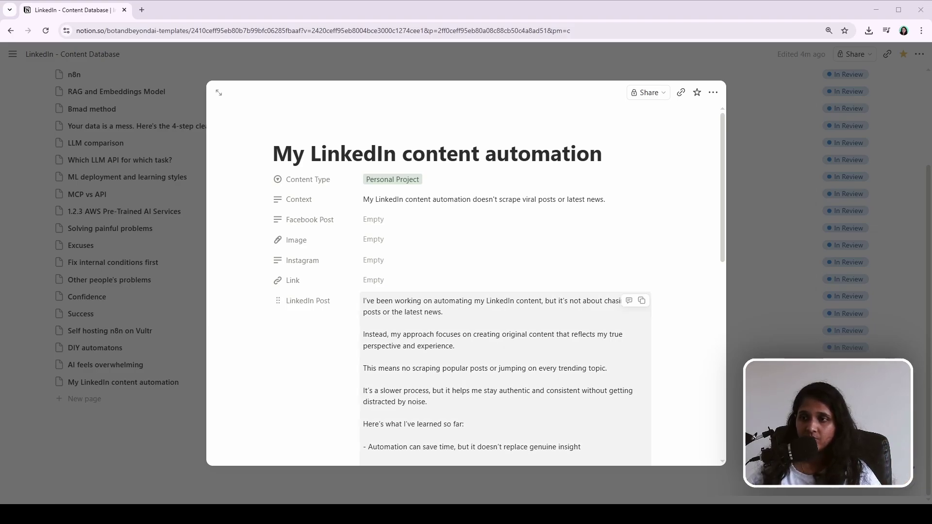
pyautogui.scroll(-3, 467, 272)
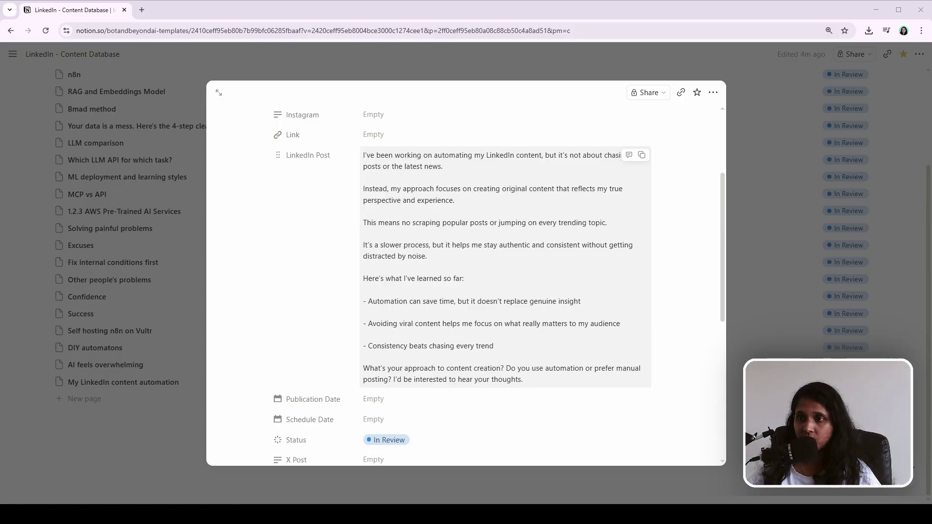
pyautogui.click(508, 211)
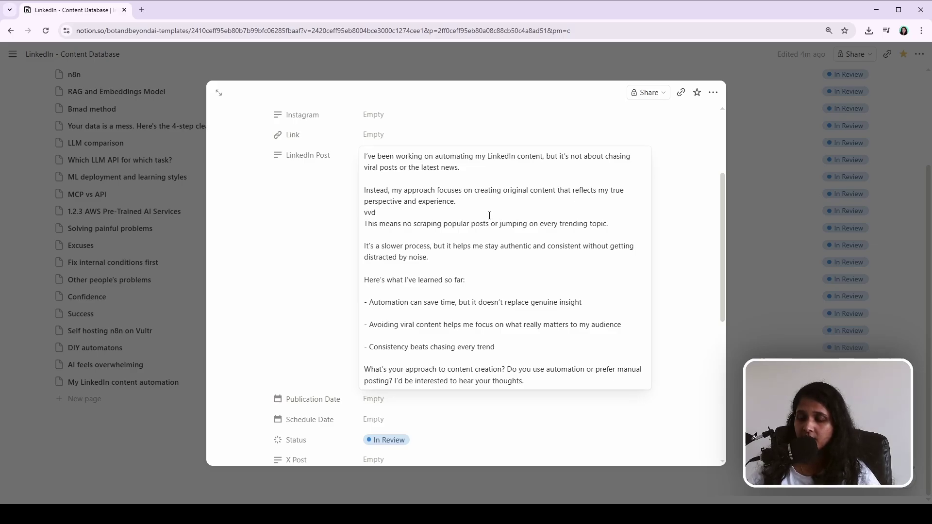
pyautogui.press('BackSpace')
pyautogui.press('BackSpace')
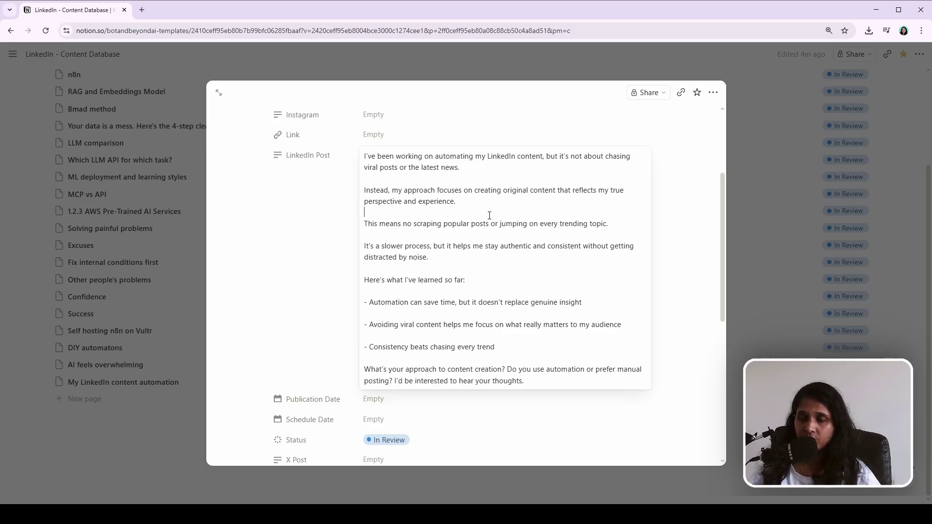
pyautogui.moveTo(468, 281); pyautogui.dragTo(403, 178)
pyautogui.click(495, 246)
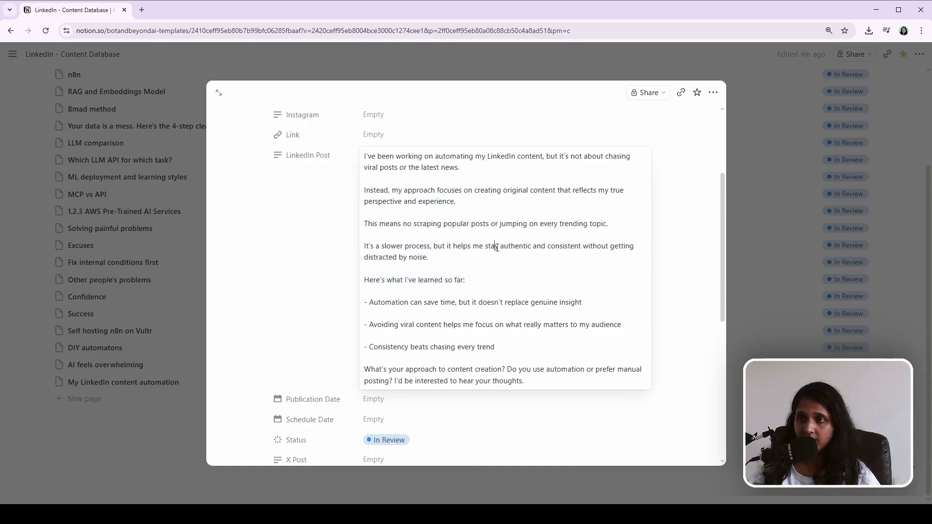
pyautogui.click(672, 359)
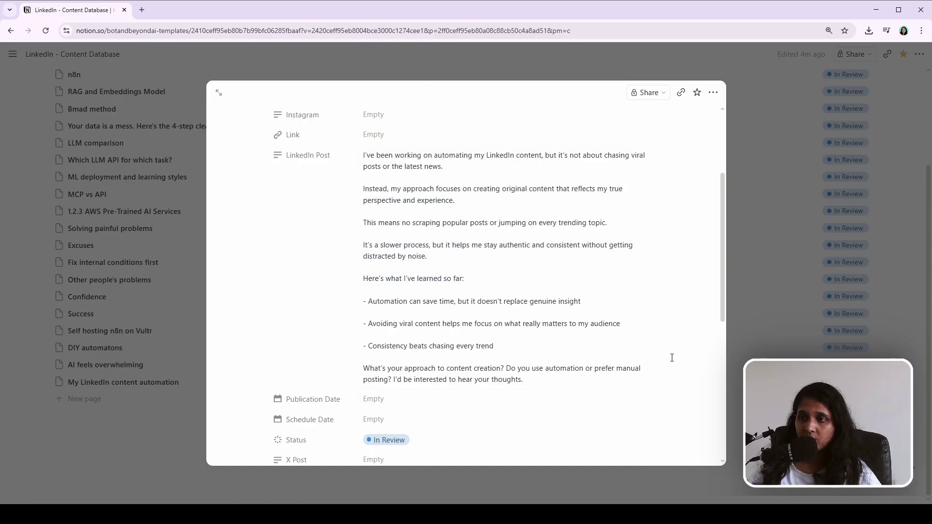
# Try the Scheduled status on the "My LinkedIn content automation" page, then restore its Status to In Review
pyautogui.scroll(-4, 639, 356)
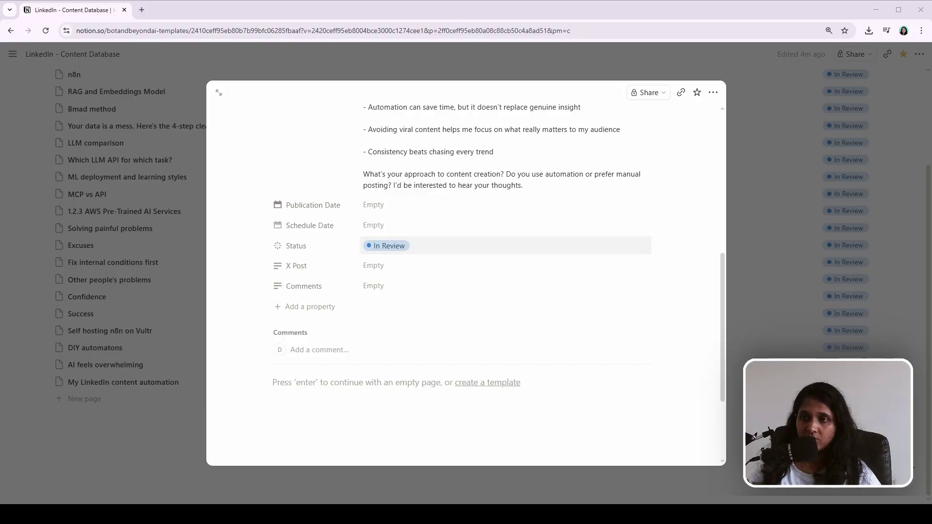
pyautogui.click(398, 246)
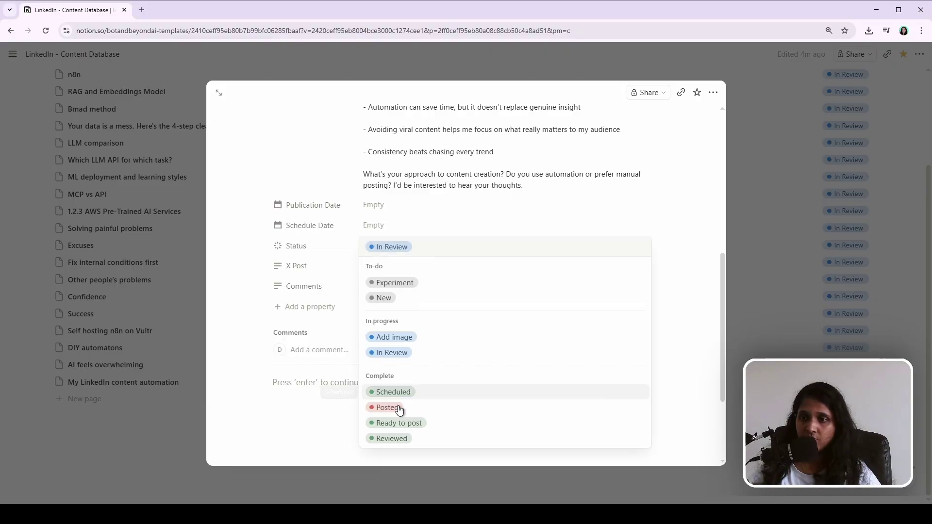
pyautogui.click(390, 393)
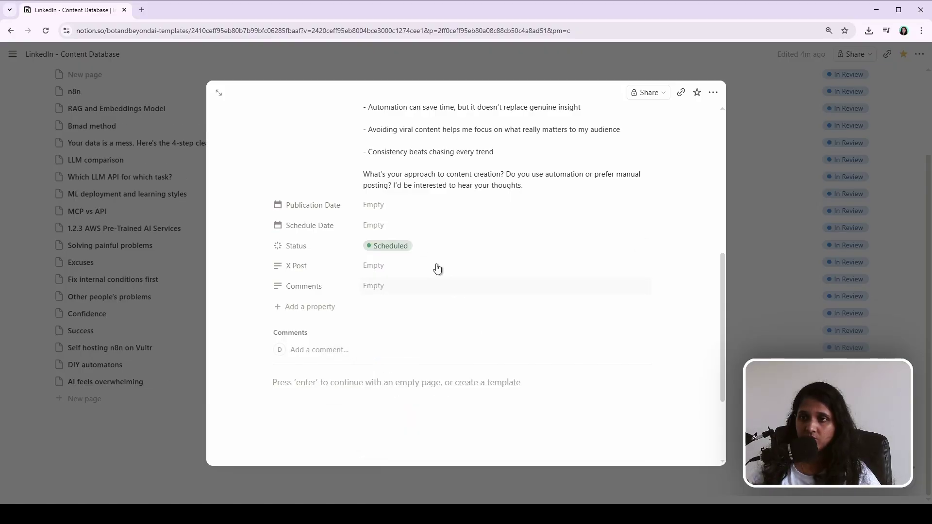
pyautogui.click(395, 246)
pyautogui.click(399, 362)
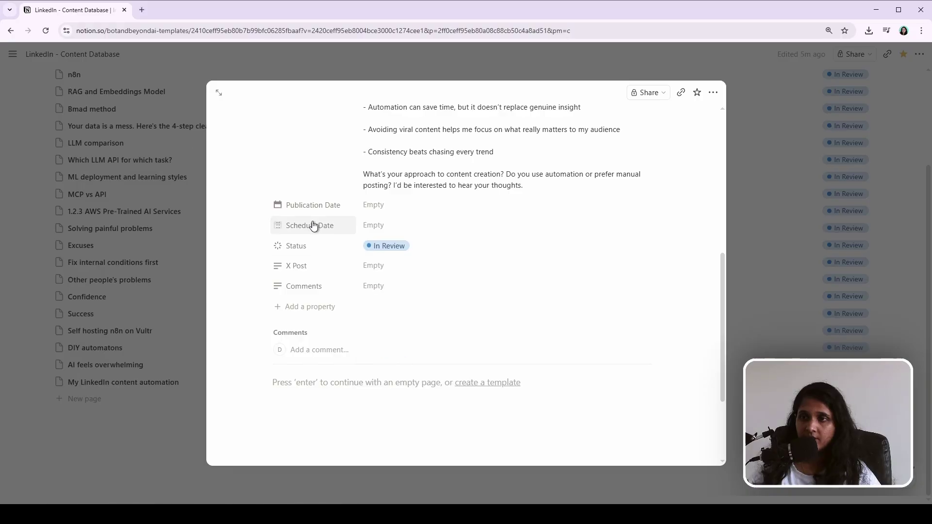
# Open the Schedule Date picker of the "My LinkedIn content automation" page, dismiss it without choosing a date, and close the page
pyautogui.click(388, 226)
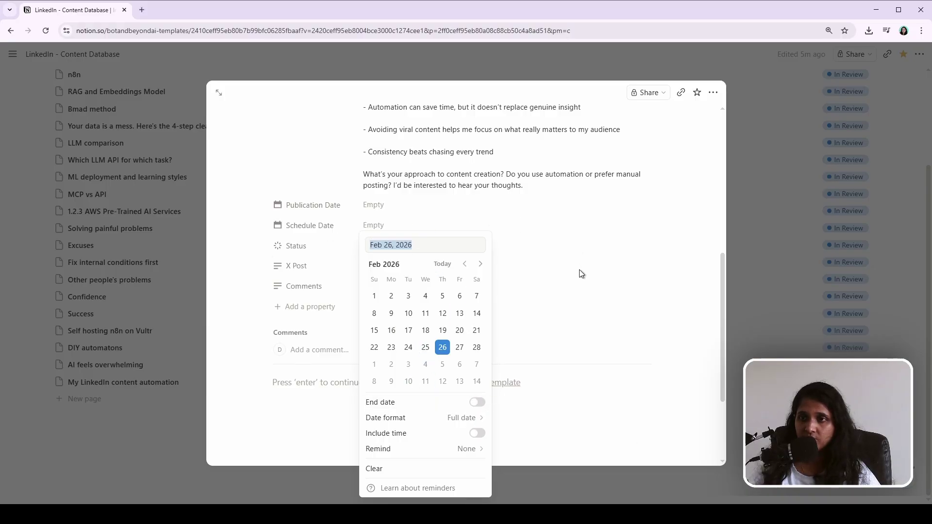
pyautogui.click(641, 452)
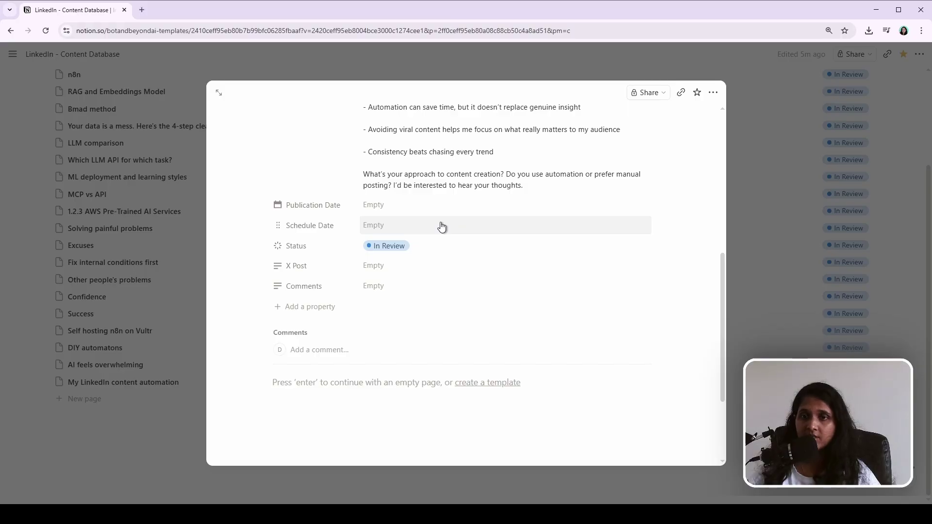
pyautogui.click(27, 201)
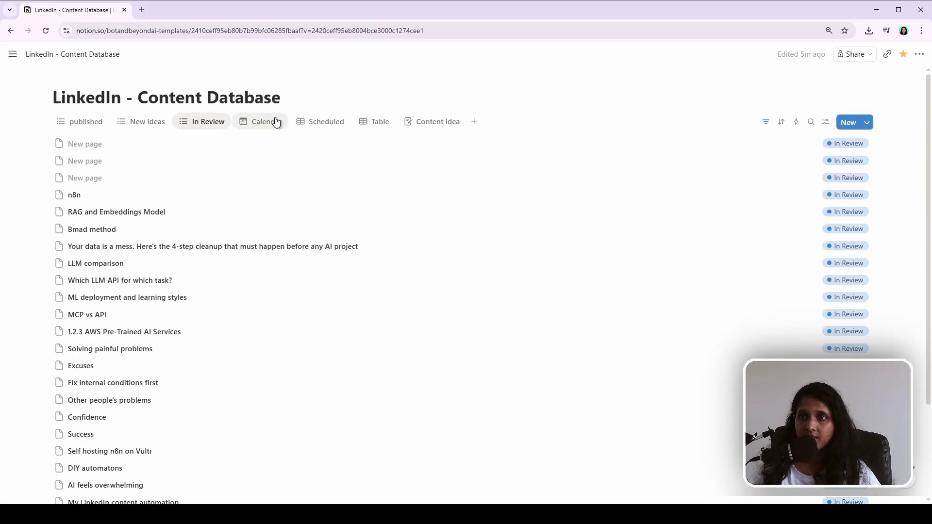
# Switch the content database to the Calendar view and look over the posts planned for February and March 2026
pyautogui.click(277, 122)
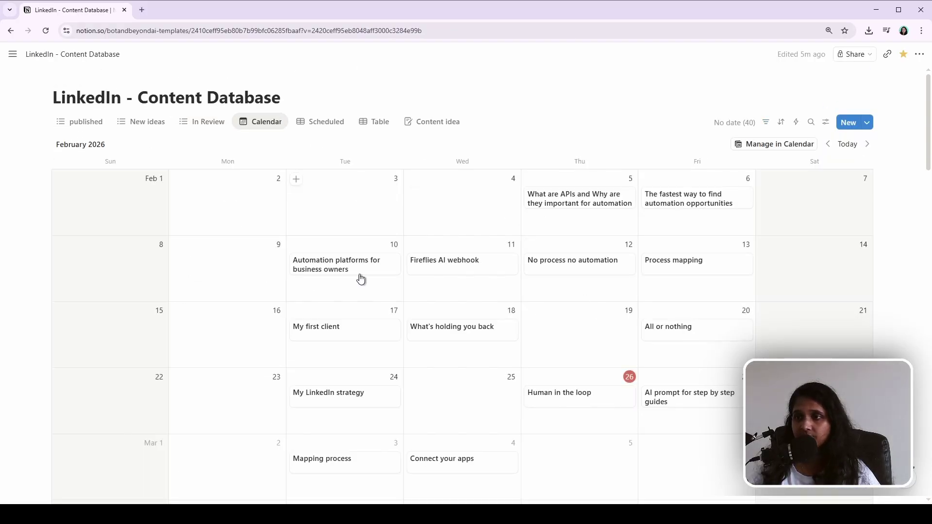
pyautogui.scroll(-5, 658, 298)
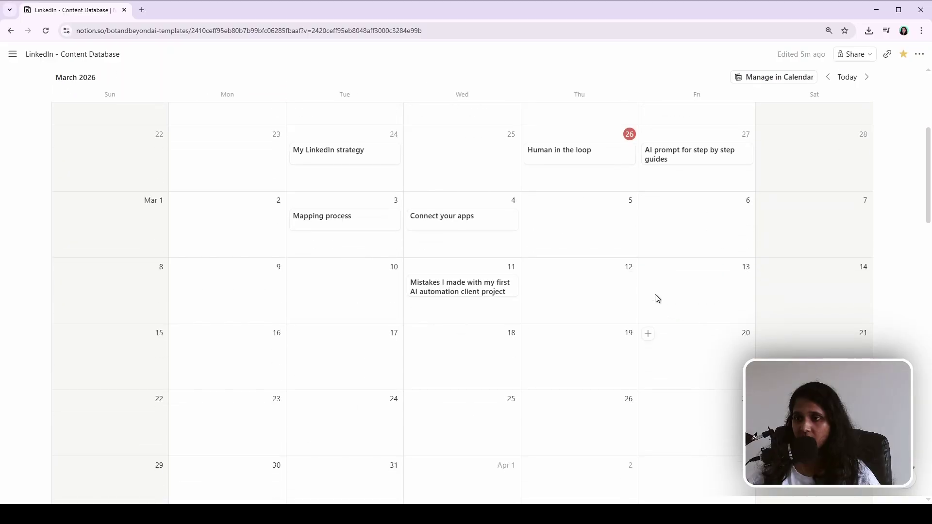
pyautogui.scroll(5, 528, 194)
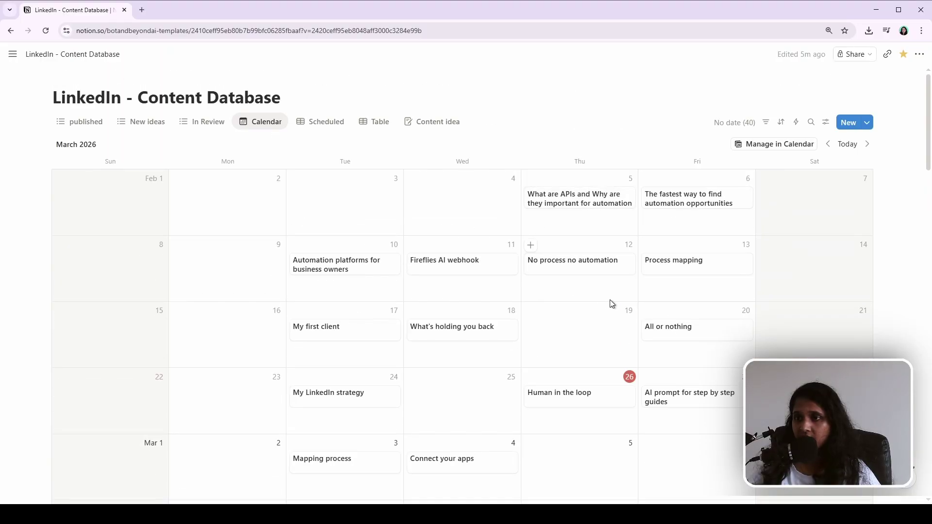
pyautogui.scroll(-3, 611, 303)
pyautogui.scroll(3, 694, 260)
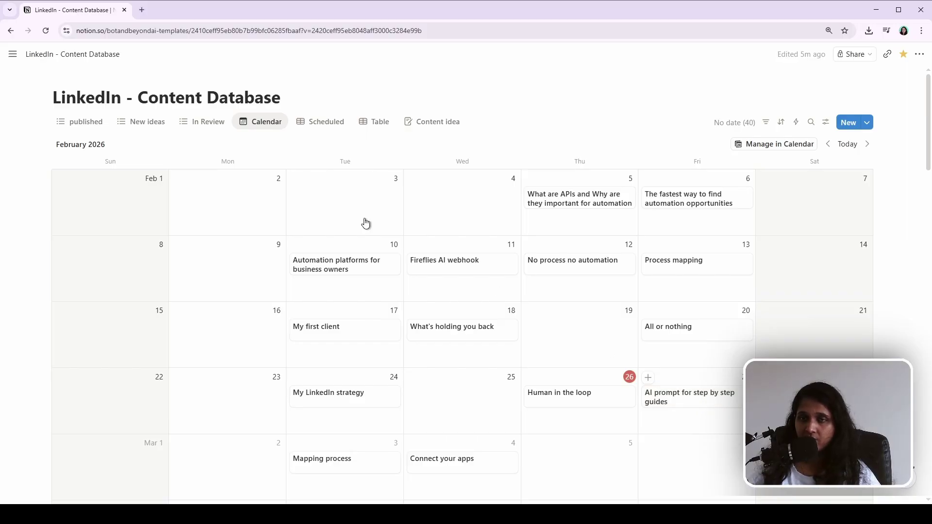
pyautogui.scroll(-1, 598, 345)
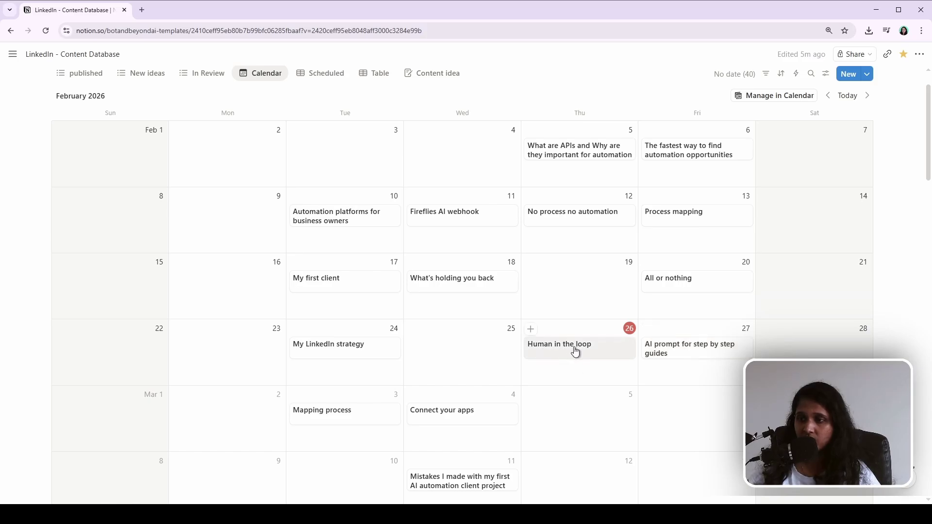
# Move the "Human in the loop" post to March 5 in the calendar, read through its page, and close it
pyautogui.moveTo(575, 350); pyautogui.dragTo(581, 415)
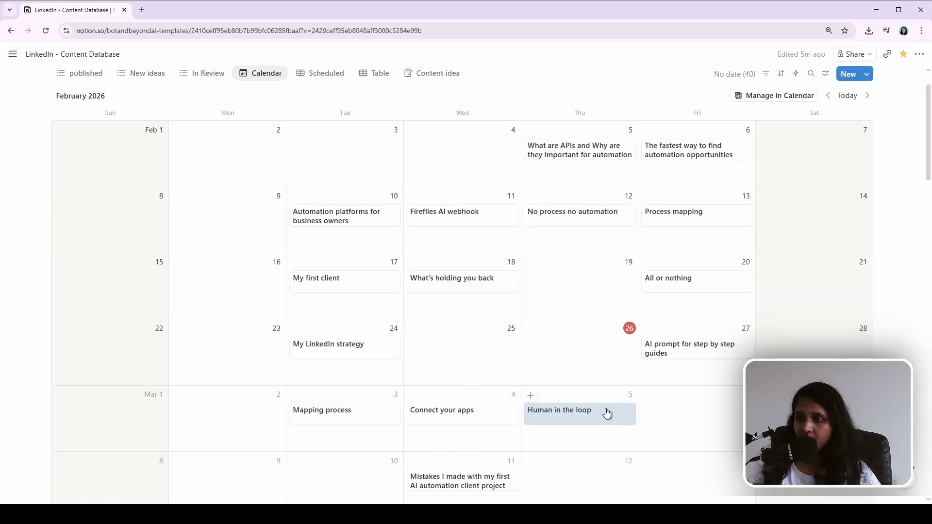
pyautogui.click(590, 420)
pyautogui.scroll(-10, 382, 374)
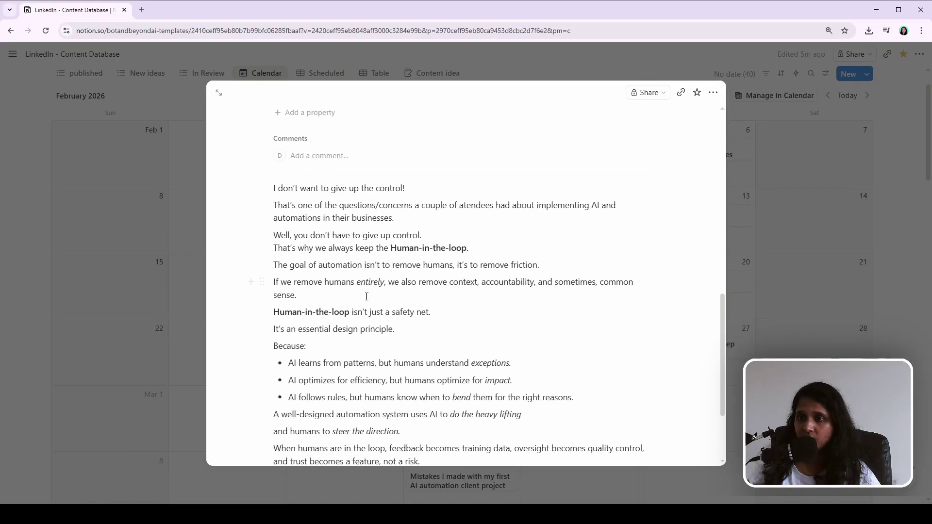
pyautogui.scroll(4, 367, 293)
pyautogui.click(729, 339)
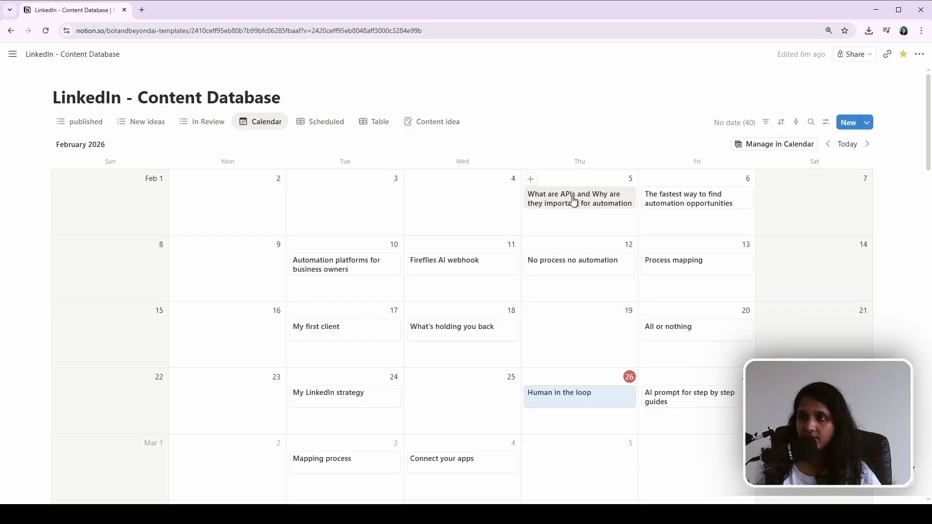
# Reschedule the "What are APIs and Why are they important for automation" post to March 5 and check its page's Schedule Date and Status
pyautogui.moveTo(573, 200); pyautogui.dragTo(580, 464)
pyautogui.click(568, 469)
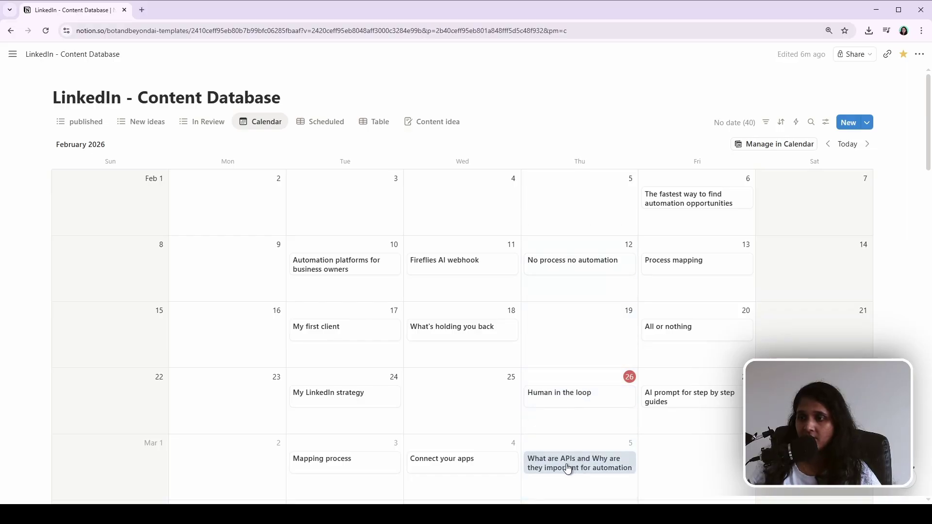
pyautogui.scroll(-8, 380, 358)
pyautogui.scroll(2, 381, 358)
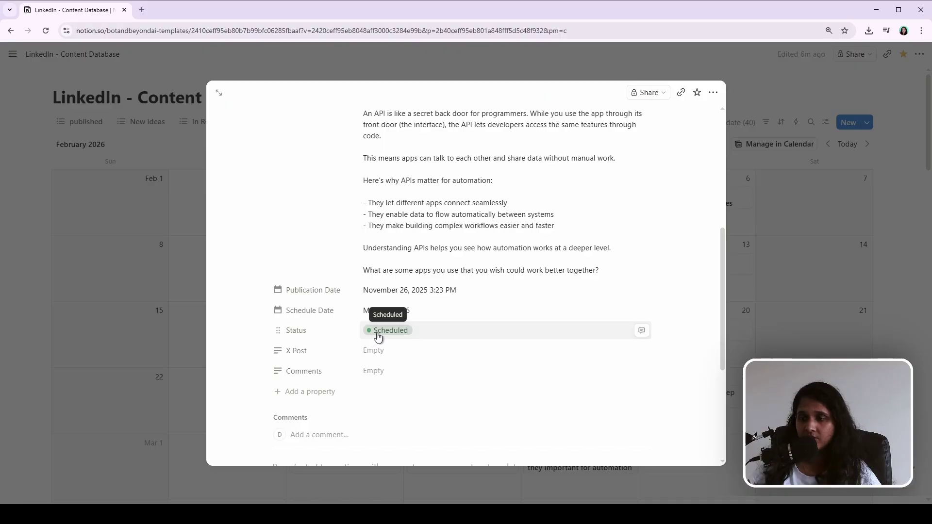
pyautogui.press('Escape')
# Open the "Automation platforms for business owners" post from the calendar and examine its Context, Image and LinkedIn Post fields
pyautogui.click(311, 267)
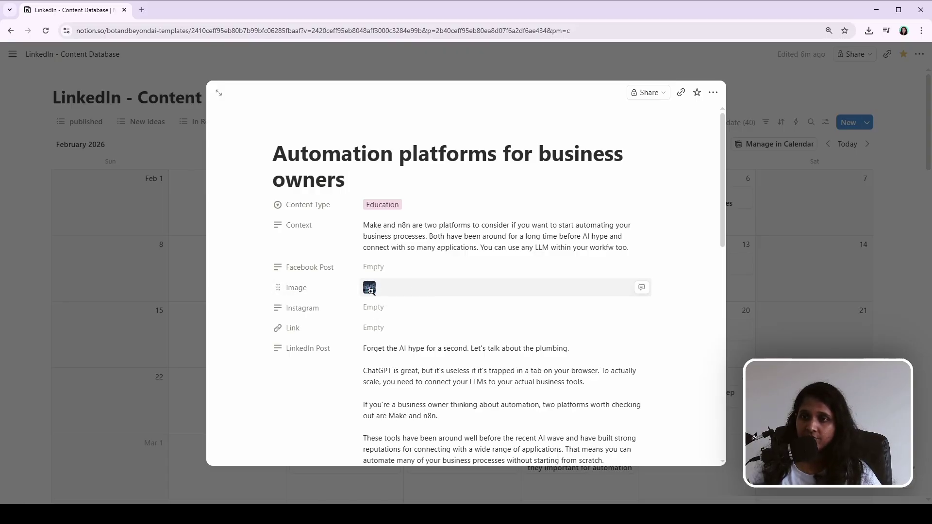
pyautogui.scroll(-1, 586, 355)
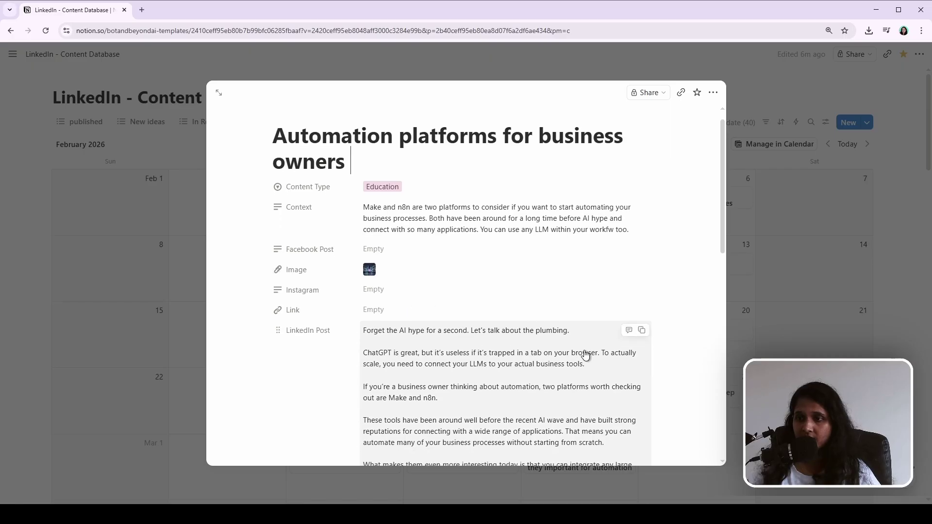
pyautogui.scroll(-2, 585, 355)
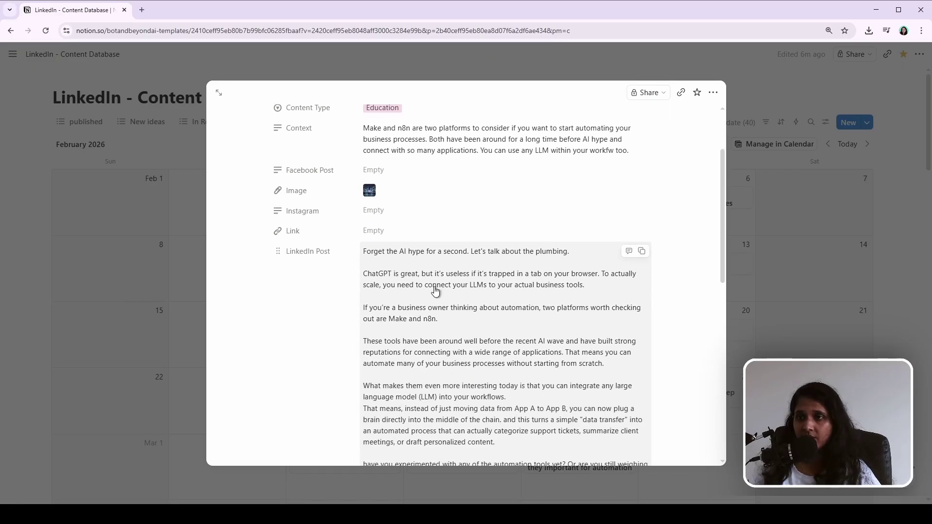